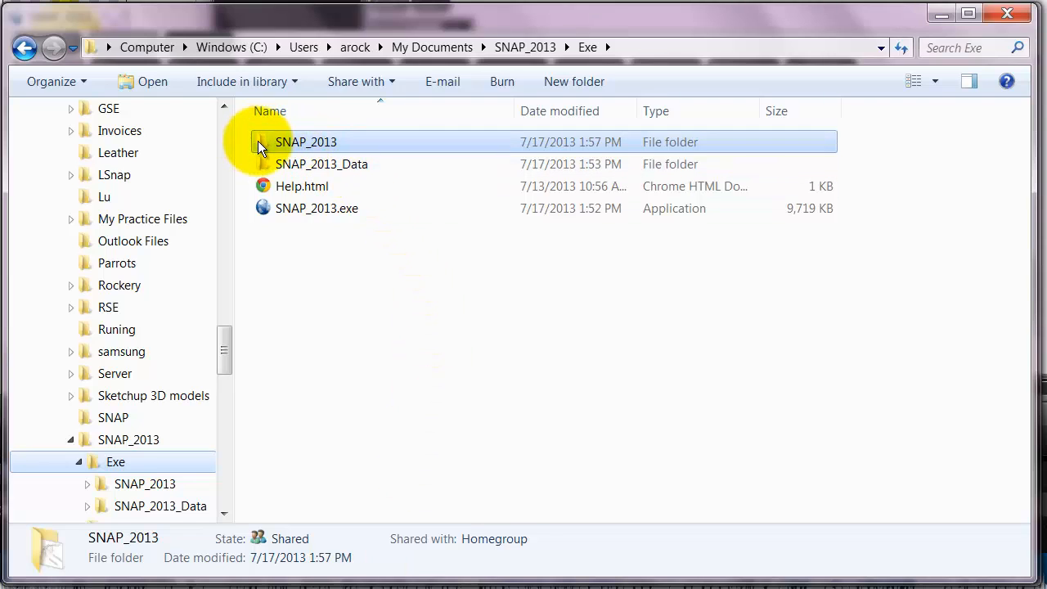
- Look through the SNAP_2013 project folder for the Sample.png image and review the files in its Example 1 subfolder
{"action": "double_click", "coordinate": [262, 141]}
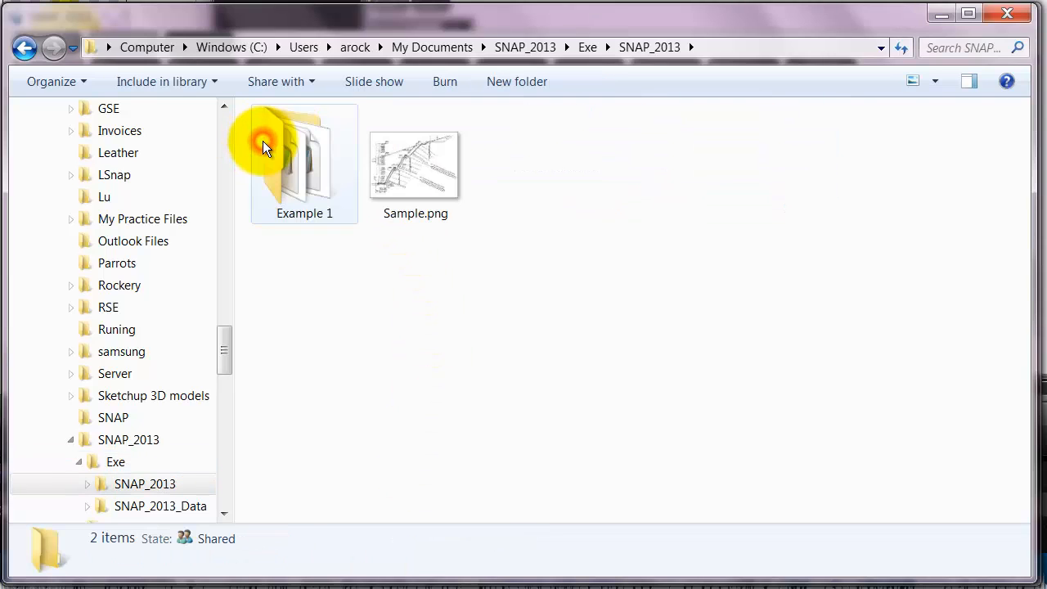
{"action": "left_click", "coordinate": [431, 166]}
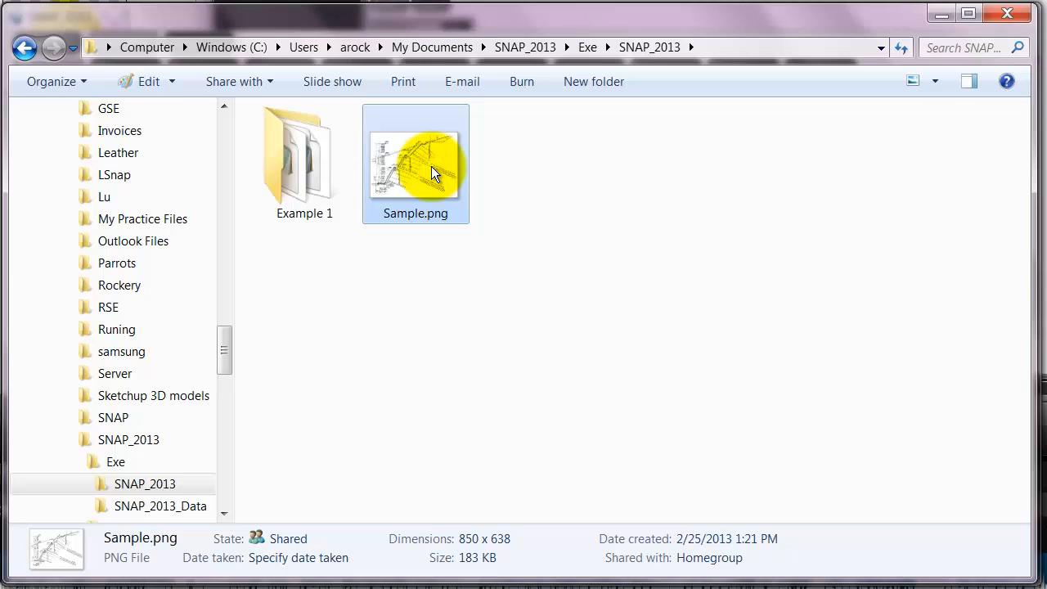
{"action": "double_click", "coordinate": [311, 184]}
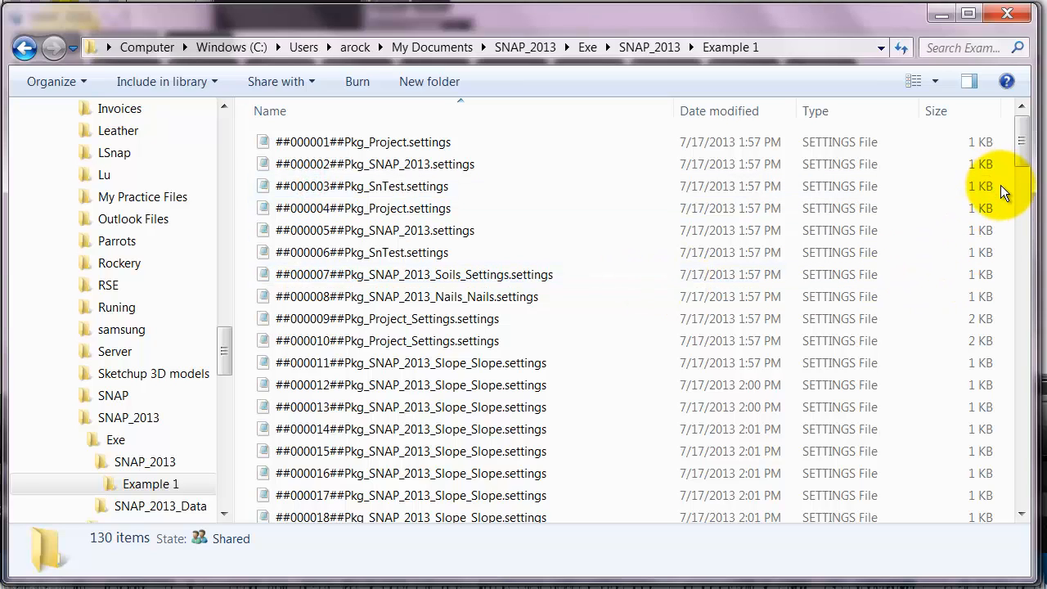
{"action": "key", "text": "End"}
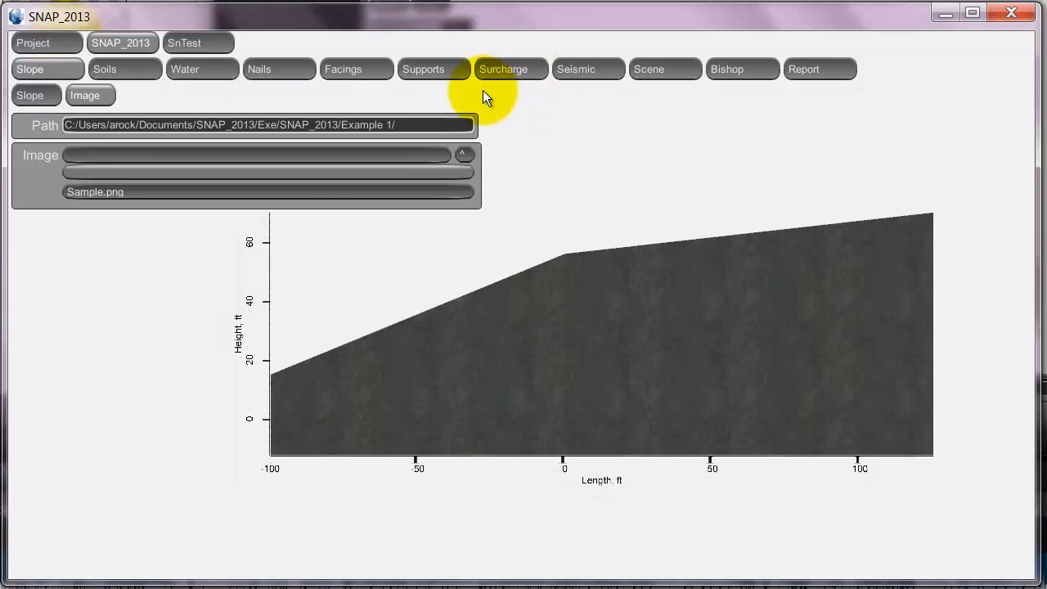
- Load Sample.png as the slope's background image and move it to an offset of about 33.64, 75.36 ft
{"action": "left_click", "coordinate": [303, 190]}
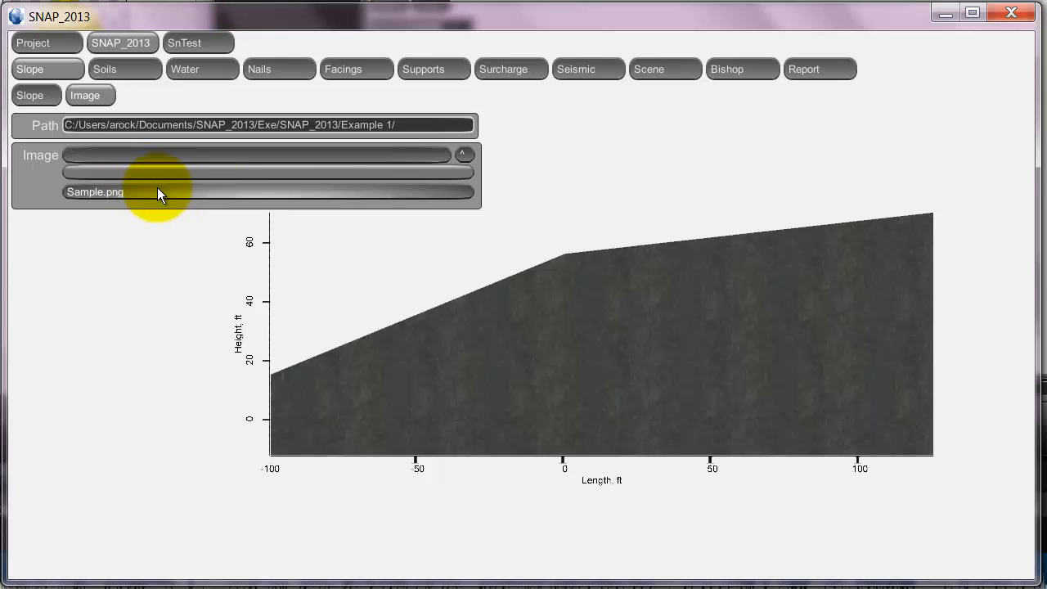
{"action": "left_click", "coordinate": [462, 156]}
{"action": "left_click", "coordinate": [462, 155]}
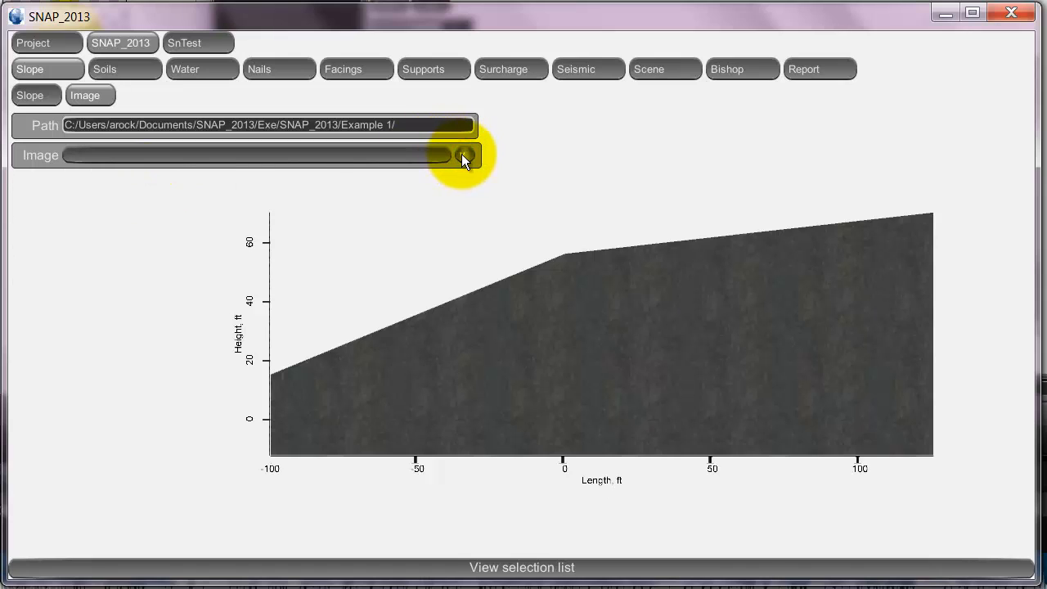
{"action": "left_click", "coordinate": [462, 156]}
{"action": "left_click", "coordinate": [462, 155]}
{"action": "left_click", "coordinate": [396, 155]}
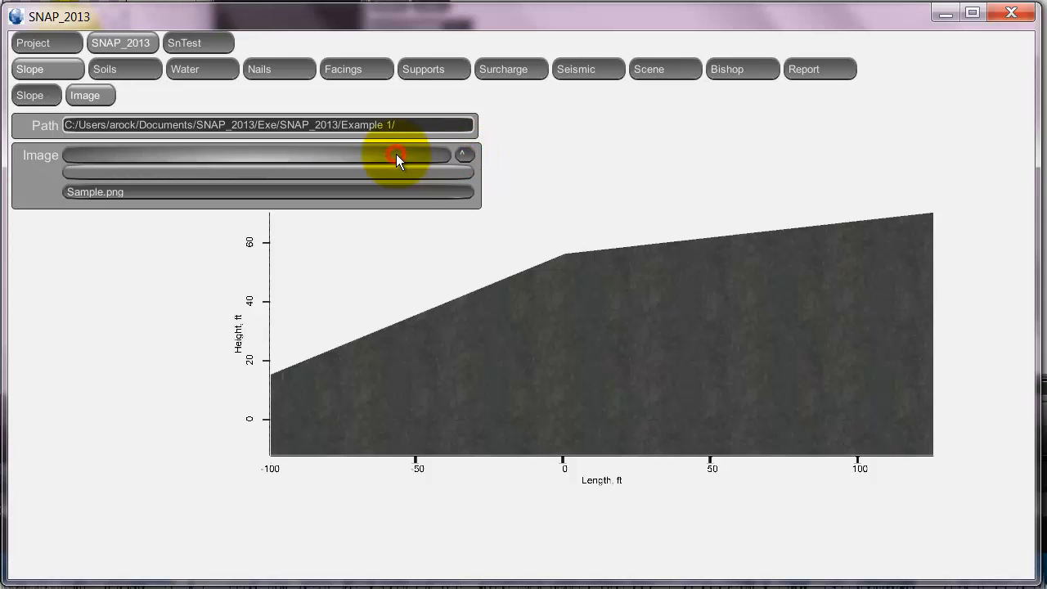
{"action": "left_click", "coordinate": [149, 192]}
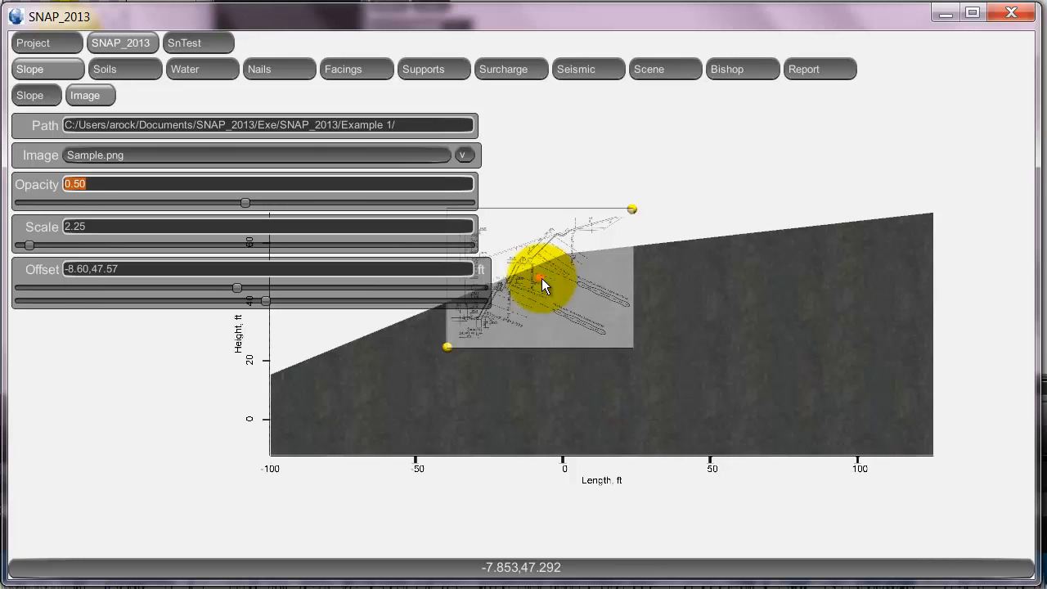
{"action": "left_click_drag", "start_coordinate": [542, 278], "coordinate": [662, 194]}
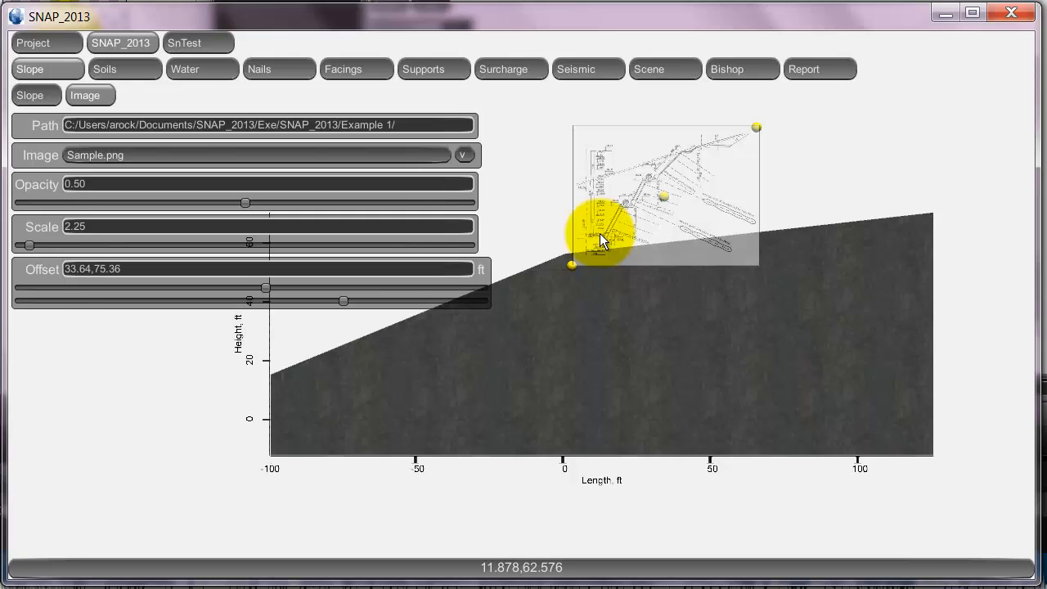
- Open the existing slope's surface settings and switch the project units to SI
{"action": "left_click", "coordinate": [63, 70]}
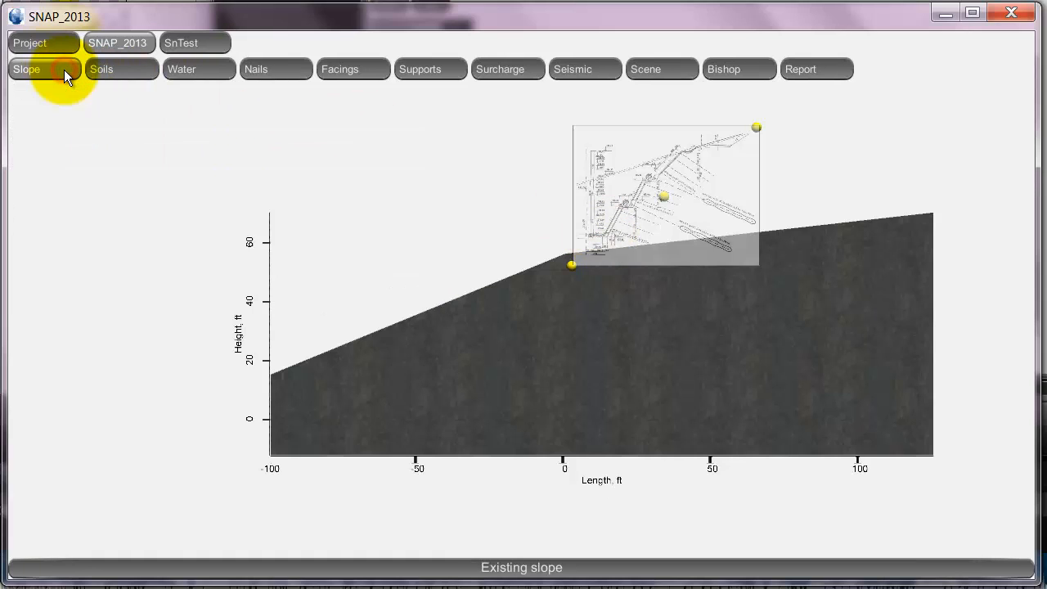
{"action": "left_click", "coordinate": [63, 70]}
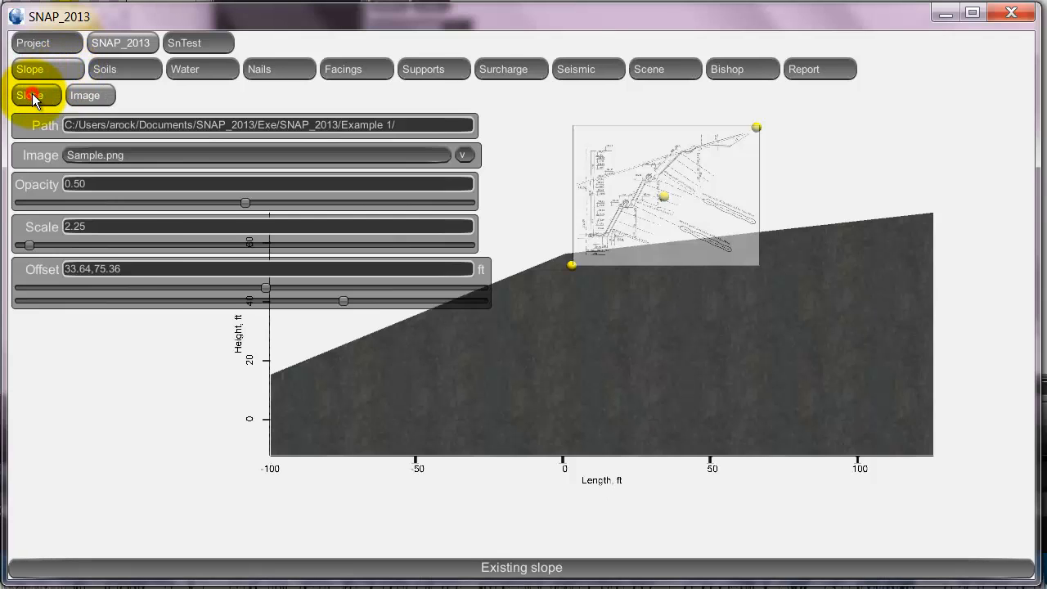
{"action": "left_click", "coordinate": [32, 94]}
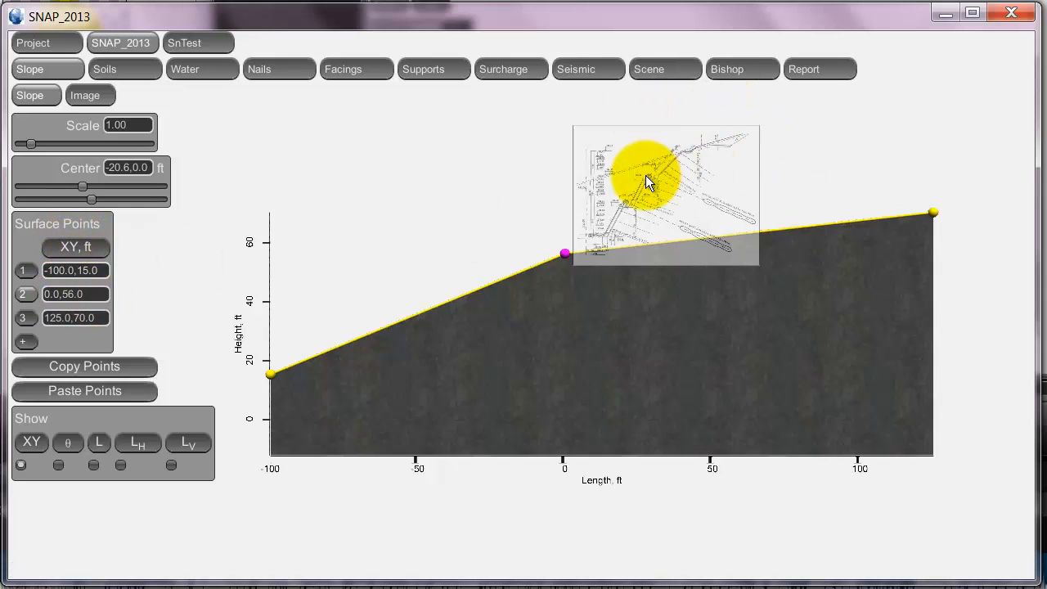
{"action": "left_click", "coordinate": [49, 41]}
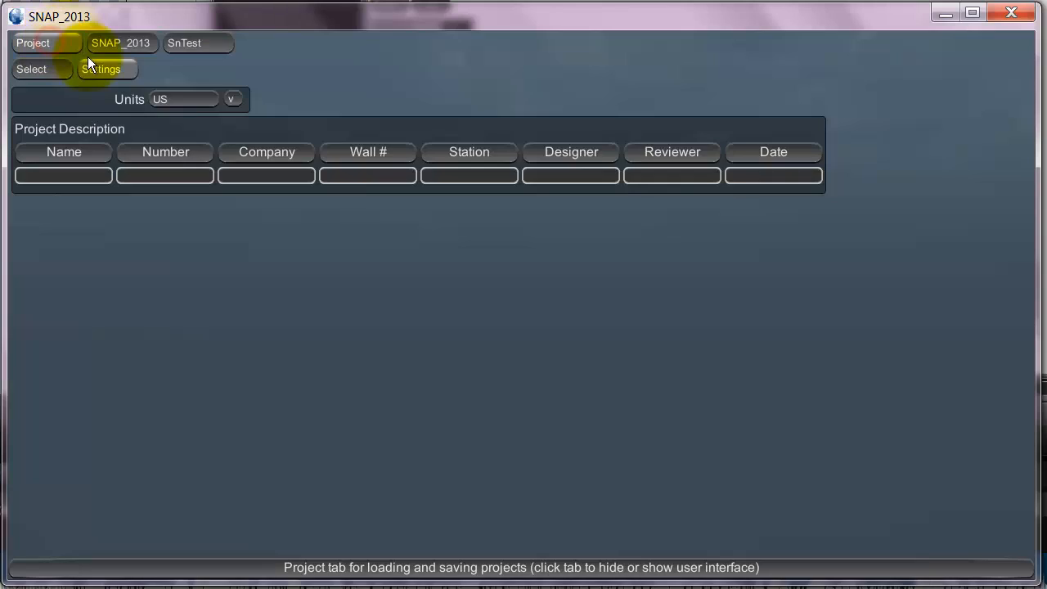
{"action": "left_click", "coordinate": [192, 99]}
{"action": "left_click", "coordinate": [189, 135]}
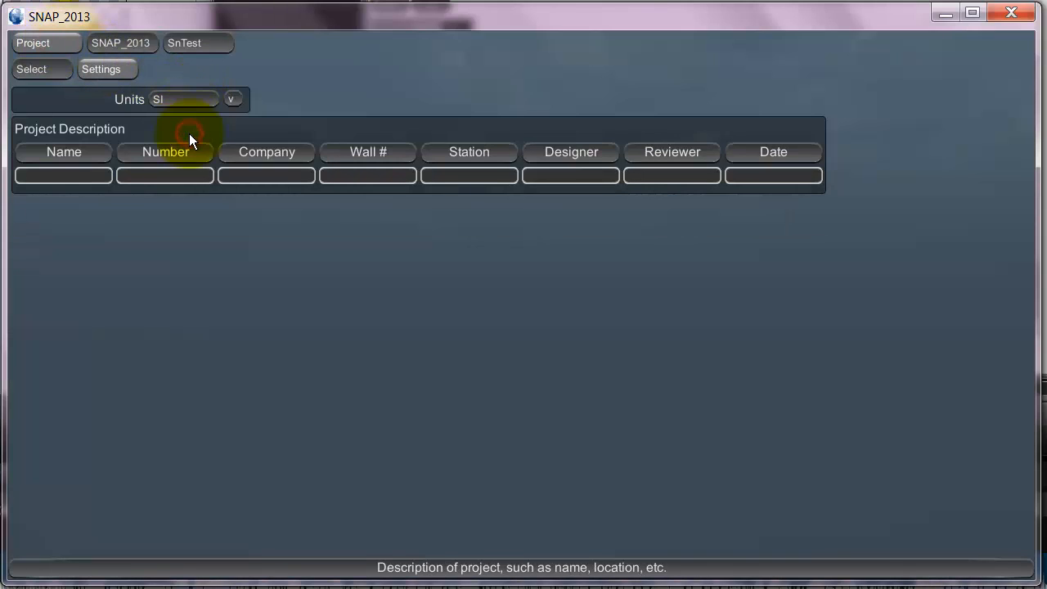
{"action": "left_click", "coordinate": [106, 41]}
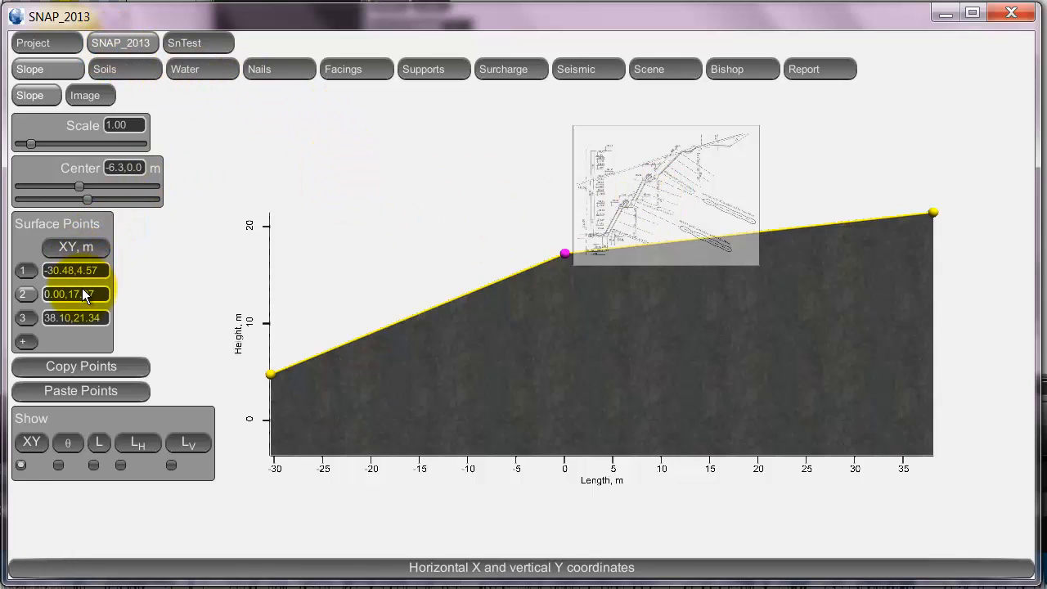
- Add a surface point below the slope's middle point, setting point 2 to 0, 0 m and point 3 to 0.1, 8.5 m
{"action": "left_click", "coordinate": [560, 334]}
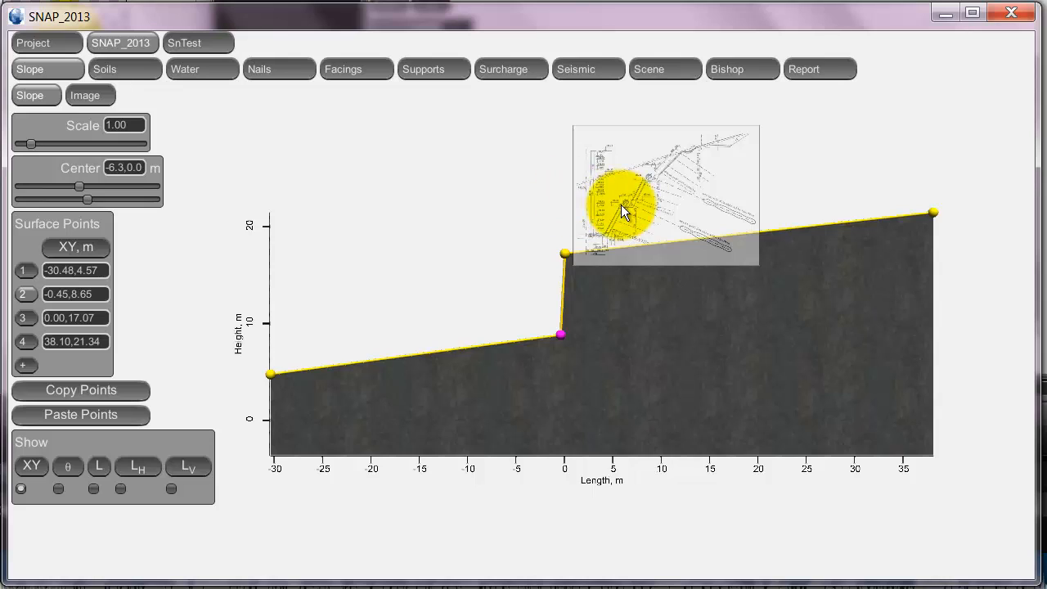
{"action": "left_click", "coordinate": [103, 318]}
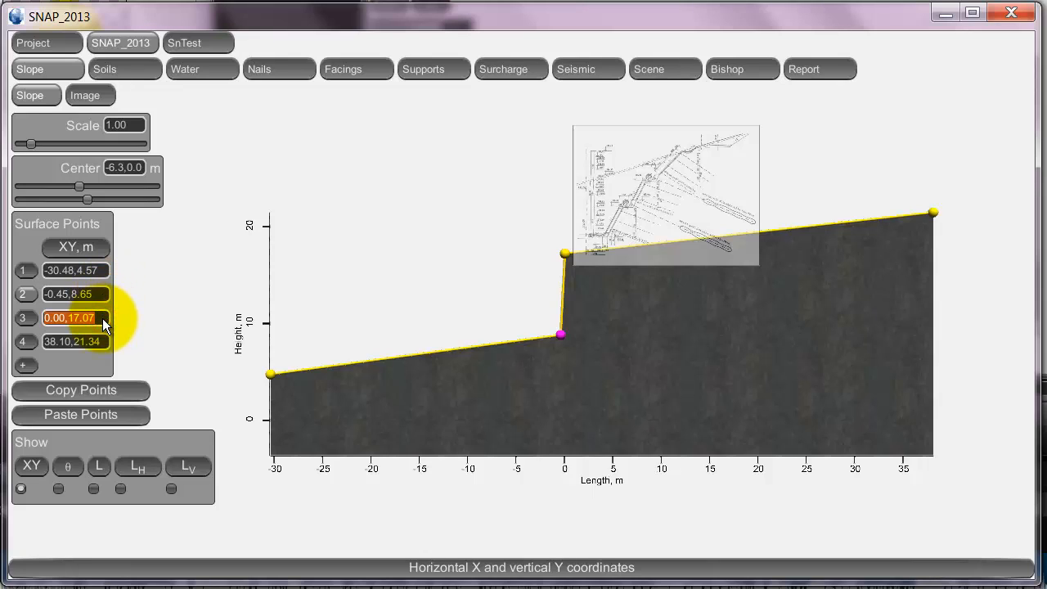
{"action": "type", "text": "0.1, 8.5"}
{"action": "key", "text": "Return"}
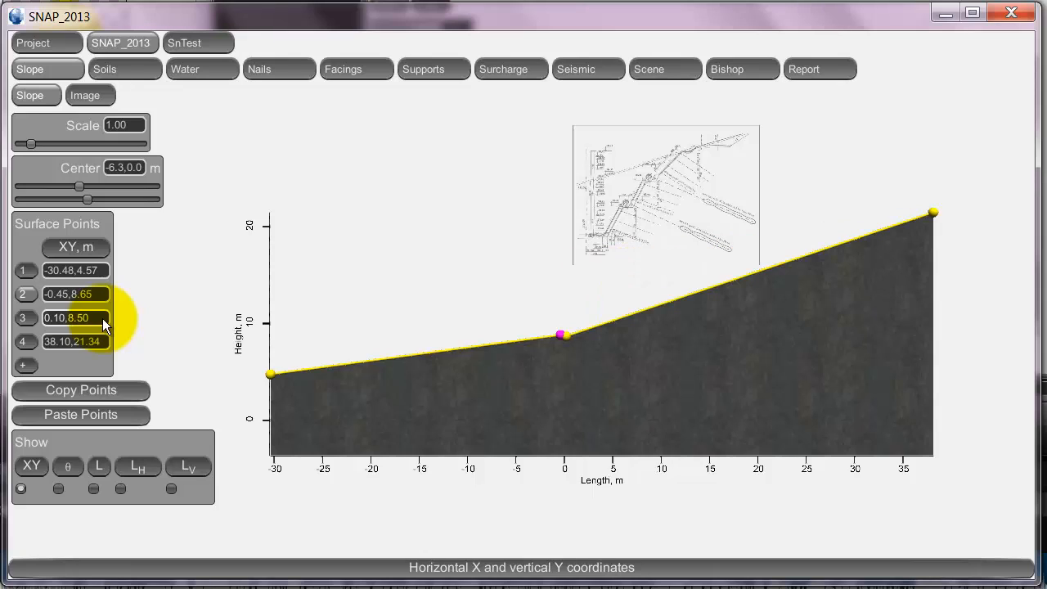
{"action": "left_click", "coordinate": [94, 294]}
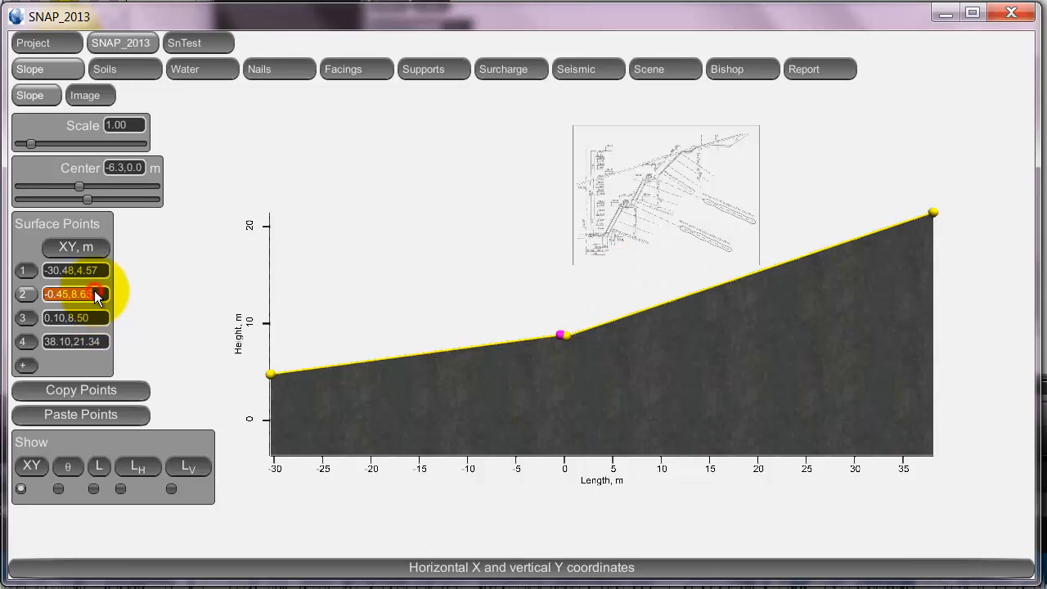
{"action": "type", "text": "0,0"}
{"action": "key", "text": "Return"}
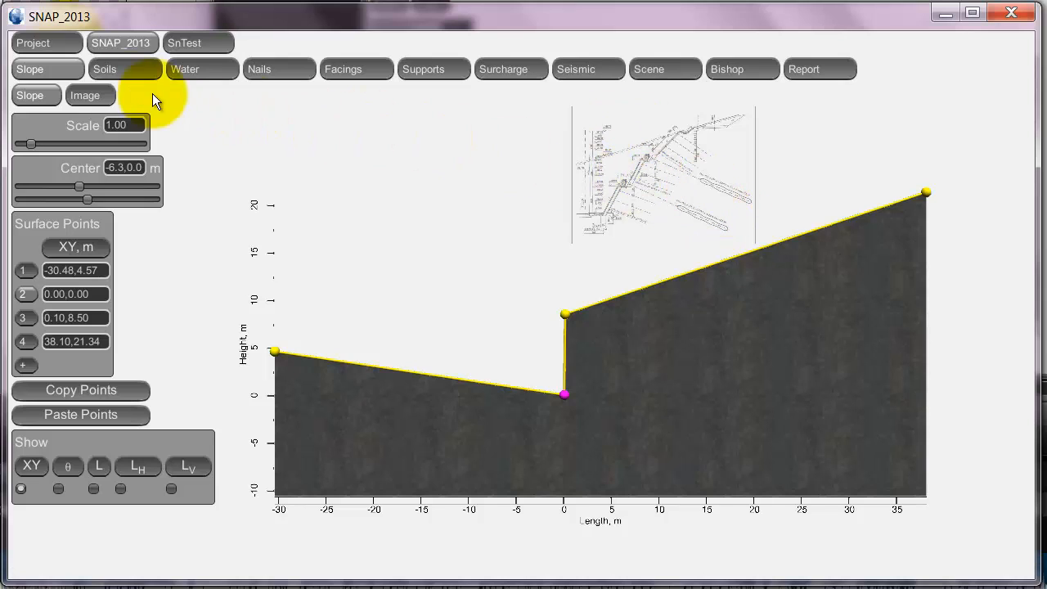
- Enlarge the background image to a scale of about 3.55 and align it with the wall base at an offset of about 9.89, 6.77 m
{"action": "left_click", "coordinate": [82, 95]}
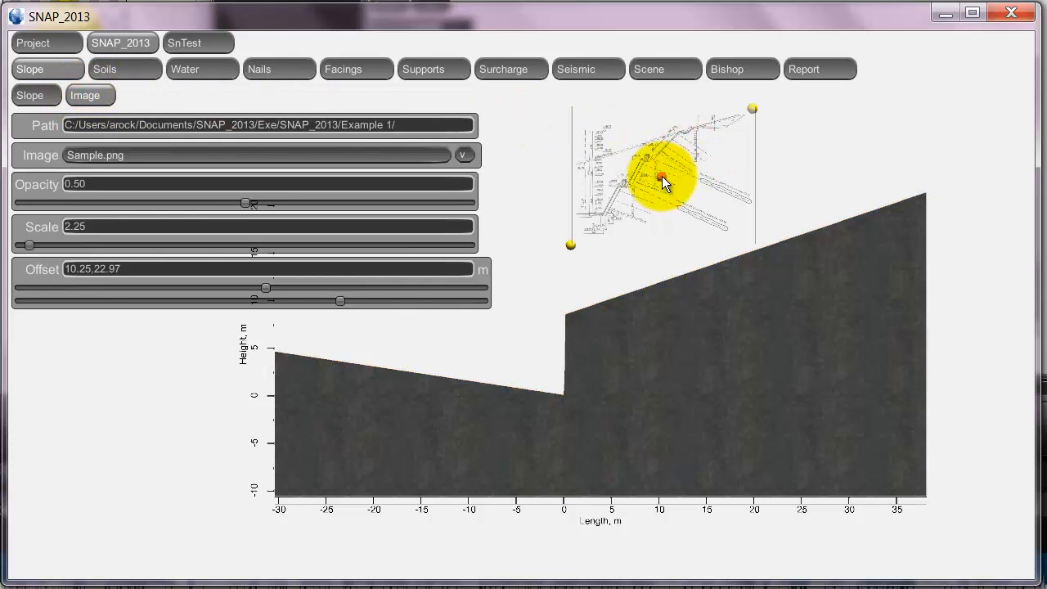
{"action": "left_click_drag", "start_coordinate": [662, 176], "coordinate": [626, 327]}
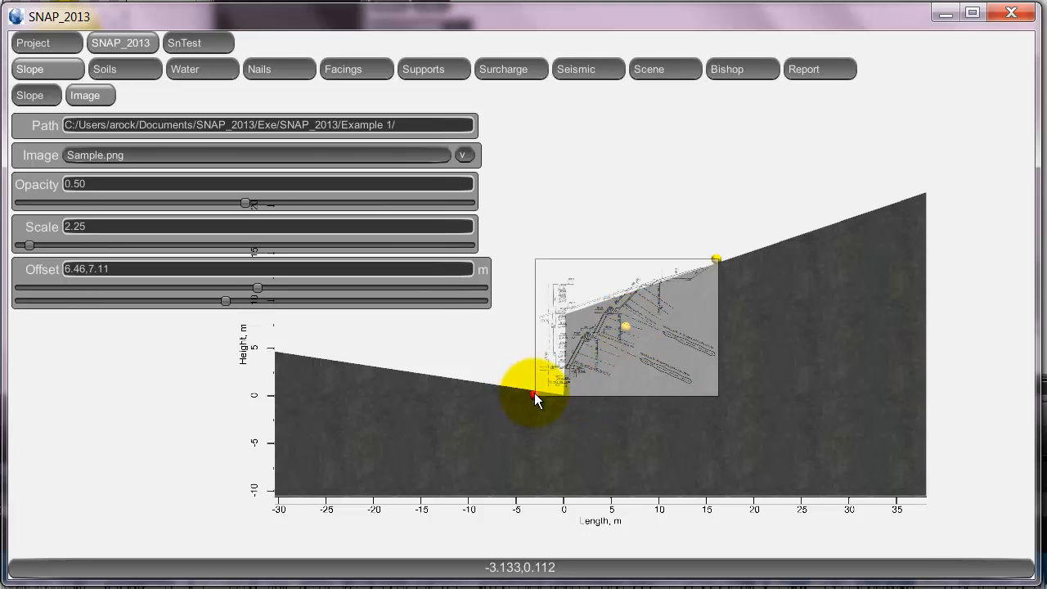
{"action": "left_click_drag", "start_coordinate": [534, 392], "coordinate": [456, 426]}
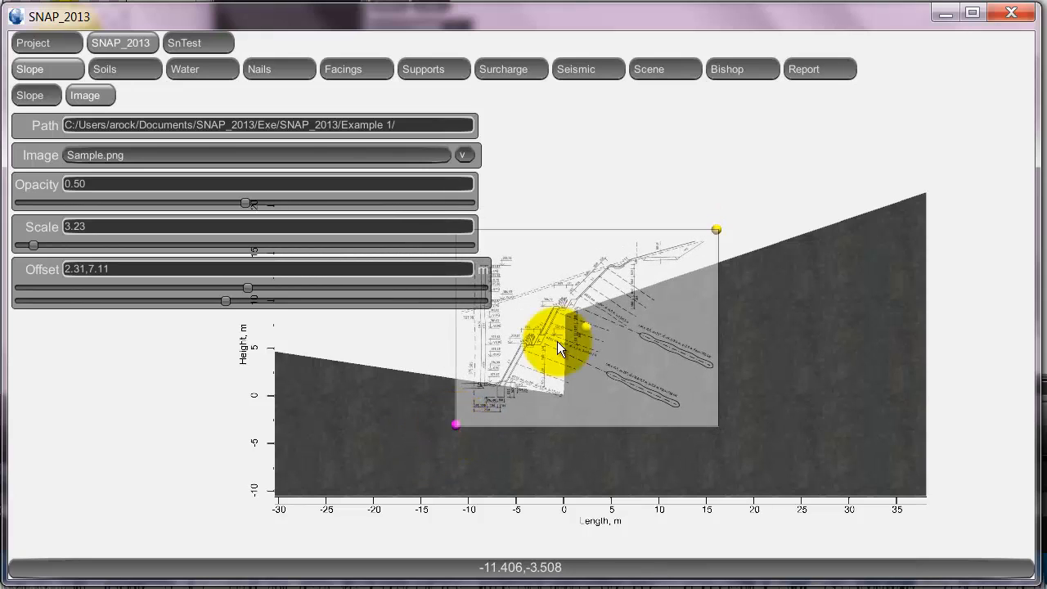
{"action": "left_click_drag", "start_coordinate": [587, 326], "coordinate": [666, 337]}
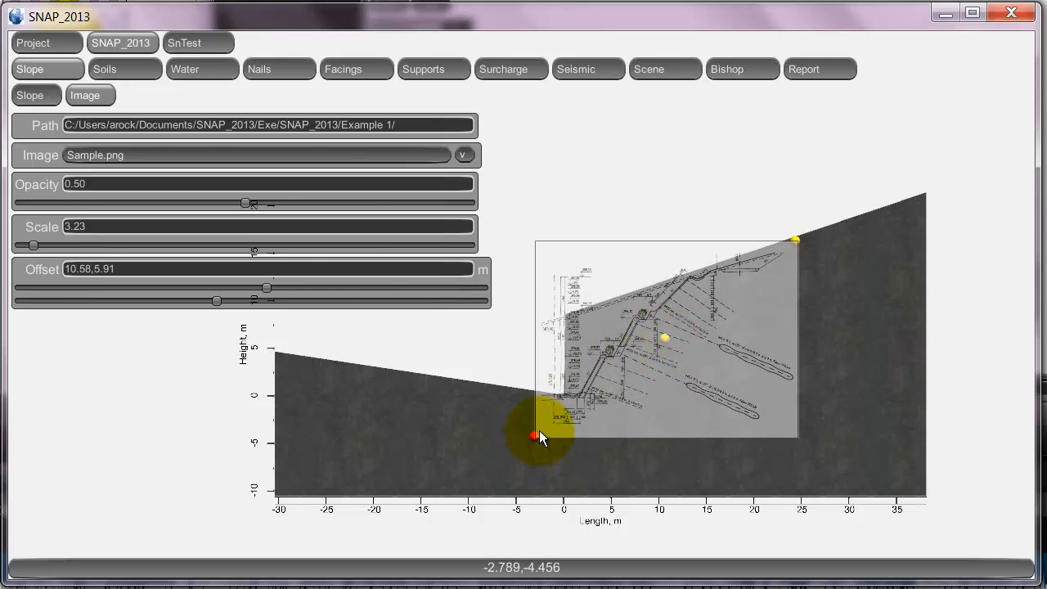
{"action": "left_click_drag", "start_coordinate": [531, 433], "coordinate": [508, 446]}
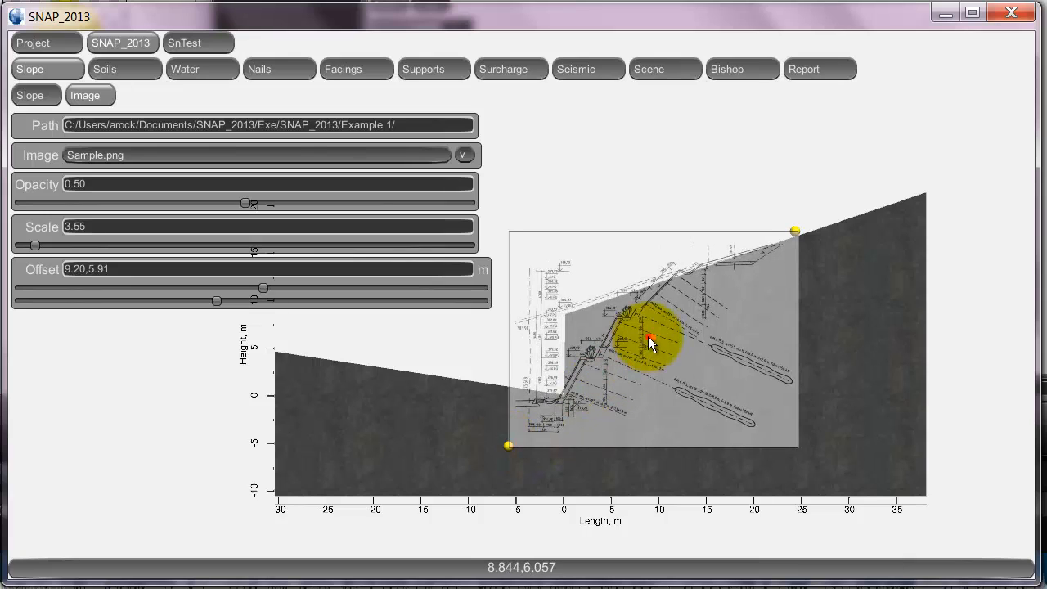
{"action": "left_click_drag", "start_coordinate": [648, 336], "coordinate": [684, 329]}
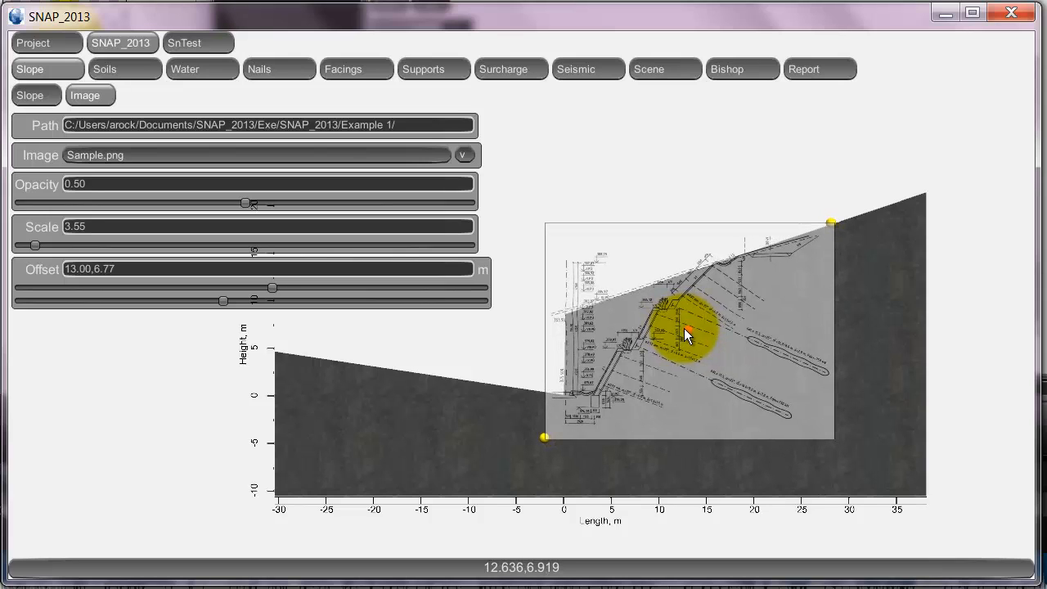
{"action": "left_click_drag", "start_coordinate": [684, 328], "coordinate": [654, 328]}
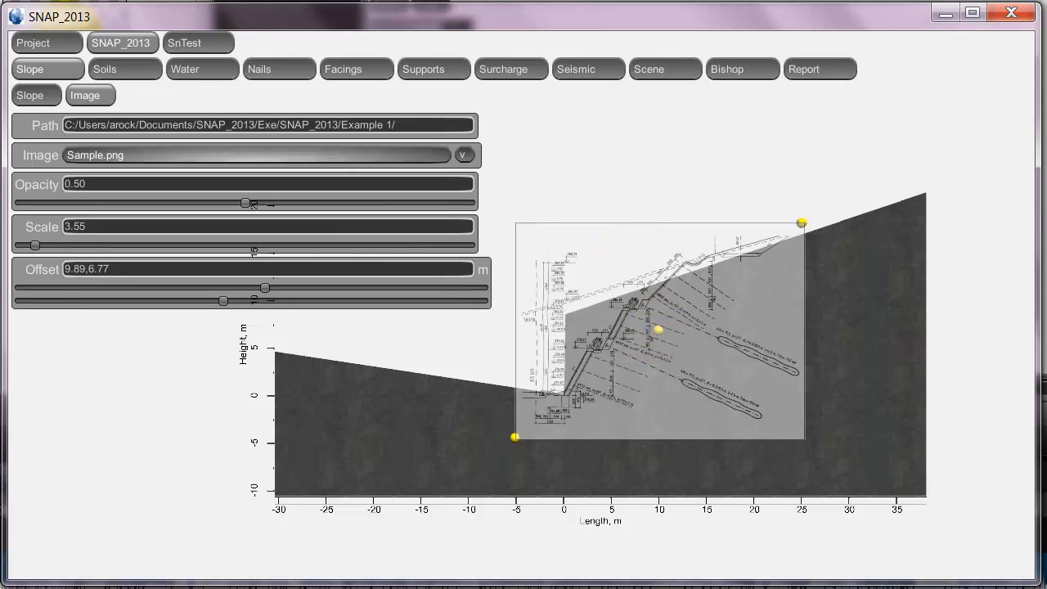
- Move surface point 2 to about -4.11, 8.49 m and point 3 to about 9.78, 12.80 m along the image's ground line
{"action": "left_click", "coordinate": [36, 95]}
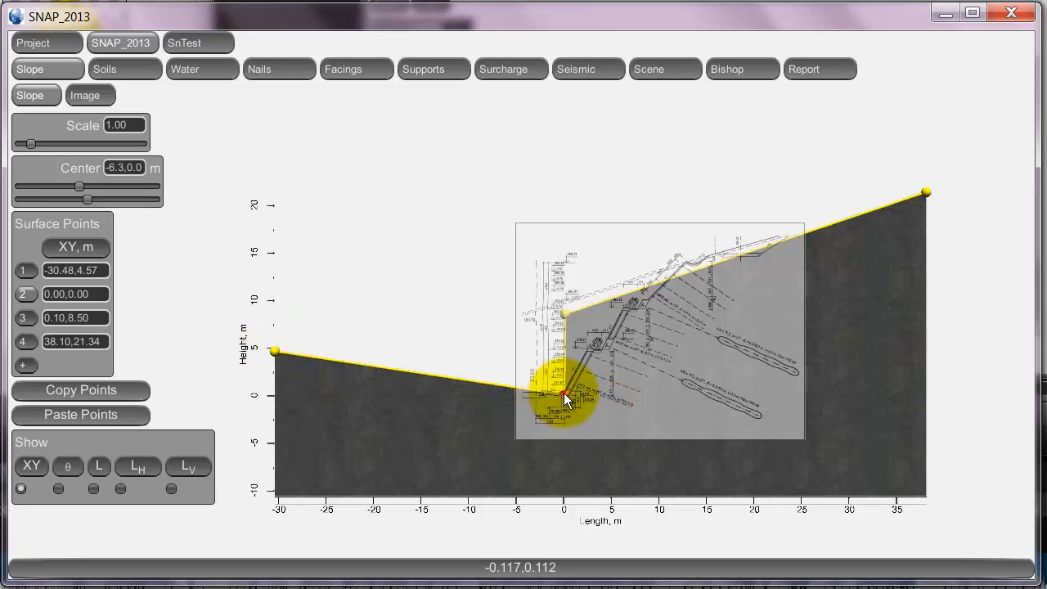
{"action": "left_click_drag", "start_coordinate": [564, 393], "coordinate": [525, 312]}
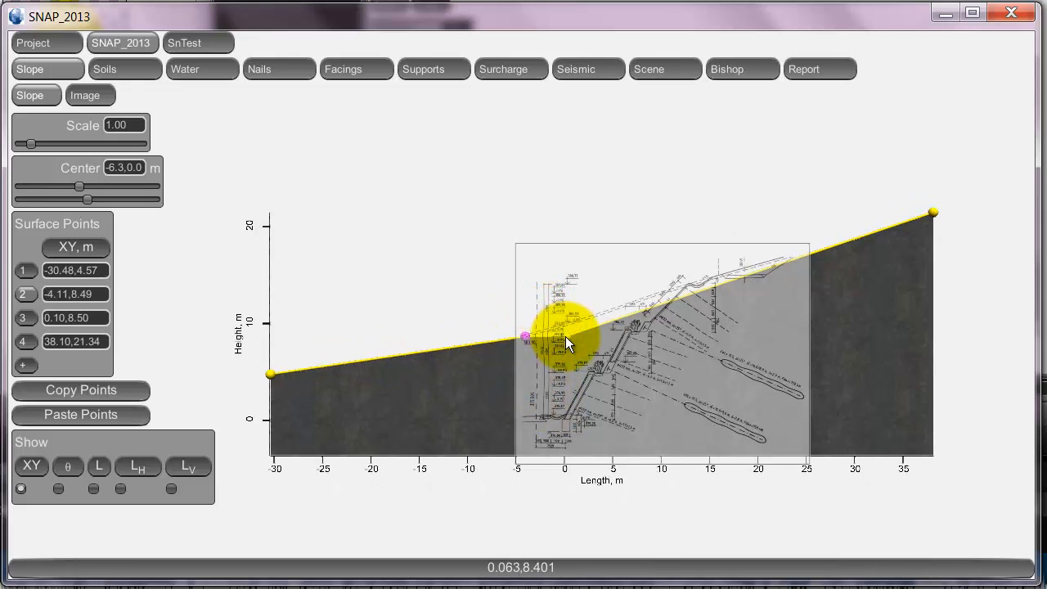
{"action": "left_click", "coordinate": [565, 336]}
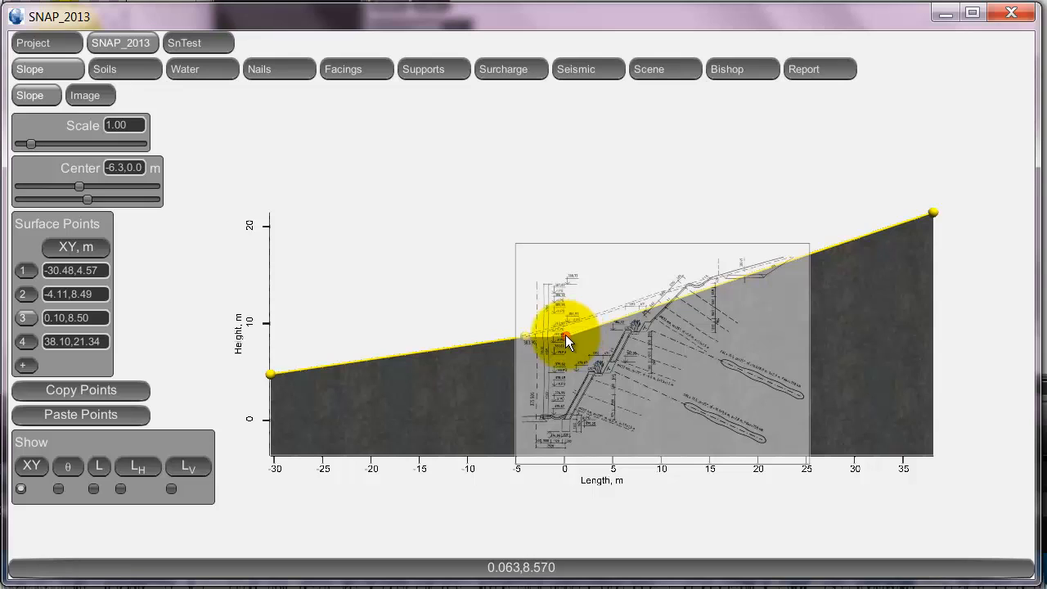
{"action": "left_click_drag", "start_coordinate": [566, 334], "coordinate": [659, 293]}
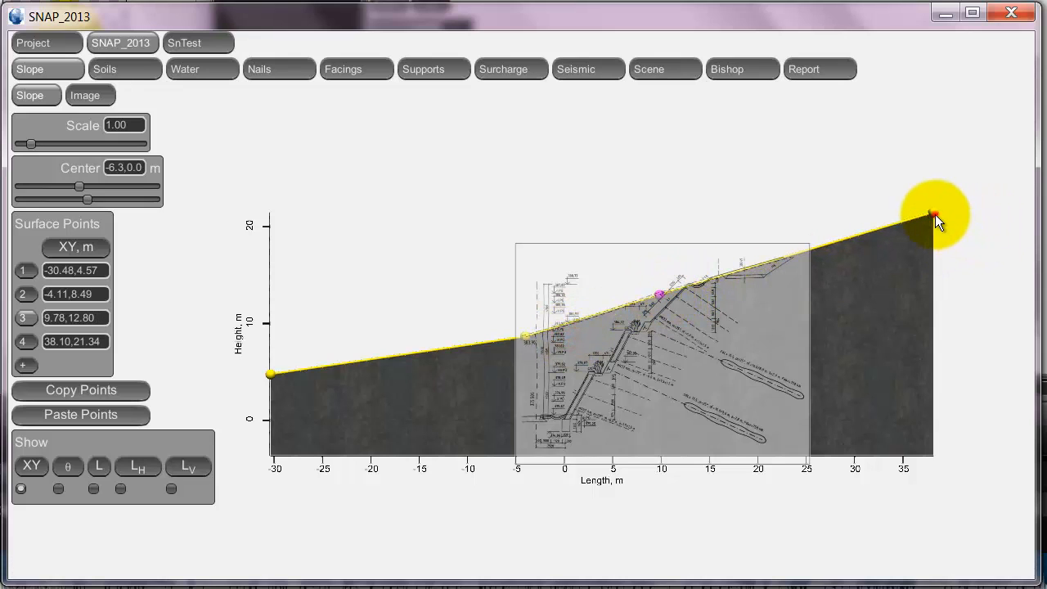
- Move the slope's end points, placing point 4 at about 36.86, 20.77 m and point 1 at about -20.45, 4.04 m
{"action": "left_click_drag", "start_coordinate": [935, 214], "coordinate": [918, 220]}
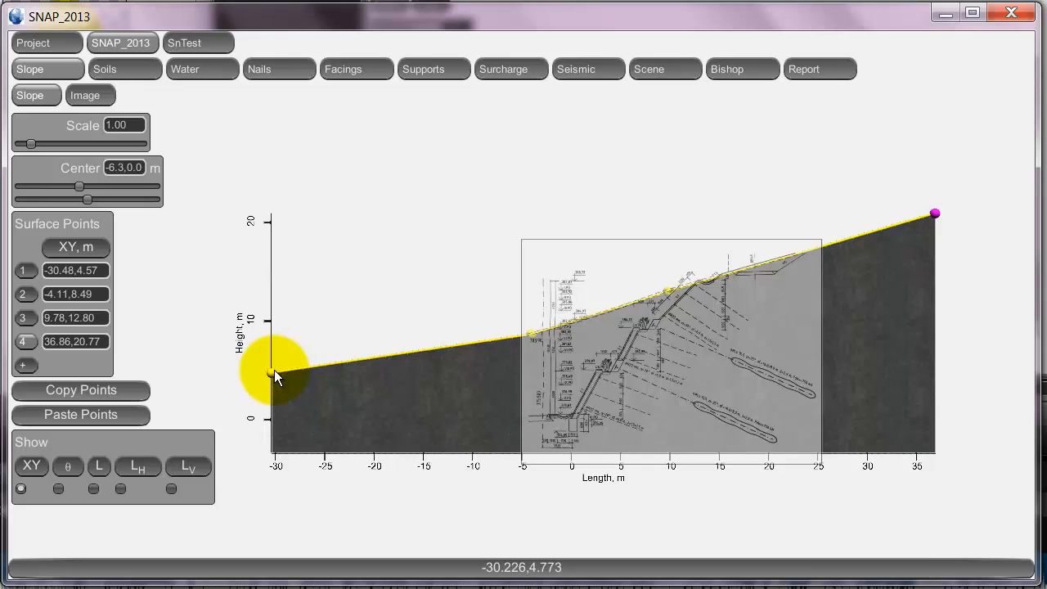
{"action": "left_click", "coordinate": [273, 372]}
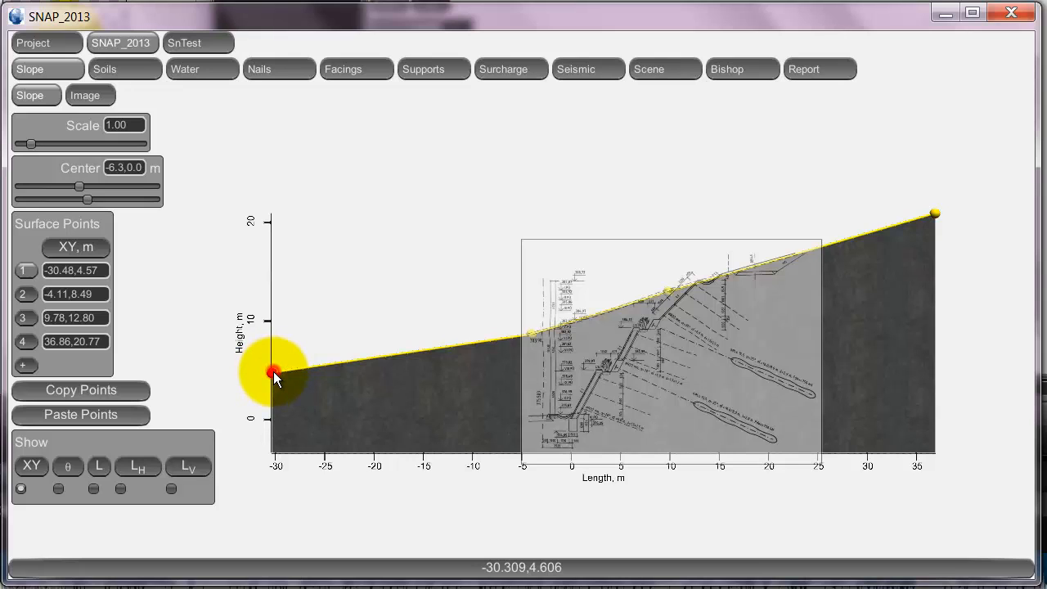
{"action": "left_click_drag", "start_coordinate": [274, 372], "coordinate": [373, 383]}
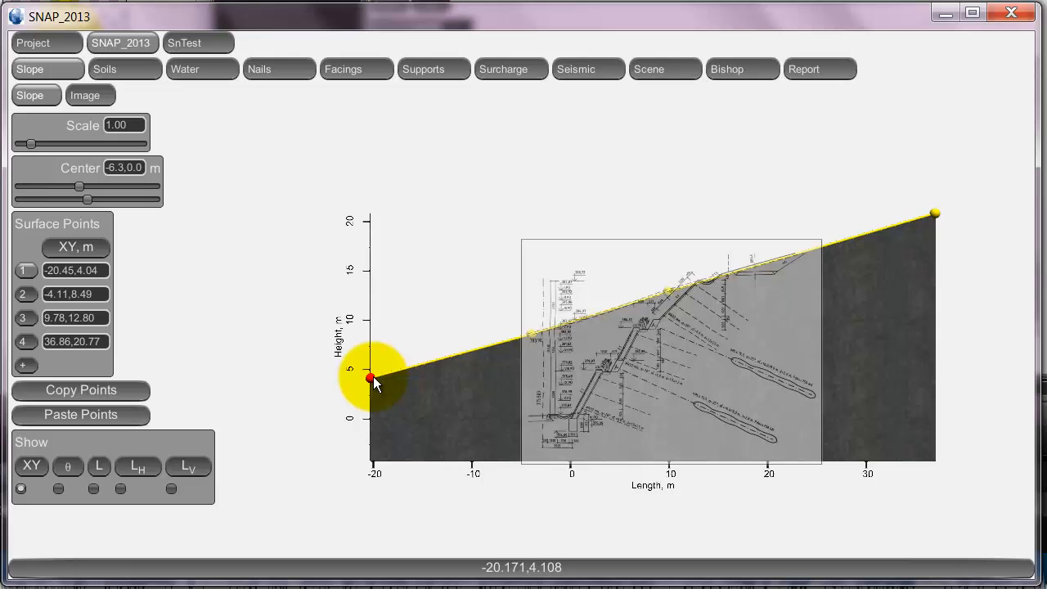
{"action": "left_click_drag", "start_coordinate": [374, 383], "coordinate": [373, 376]}
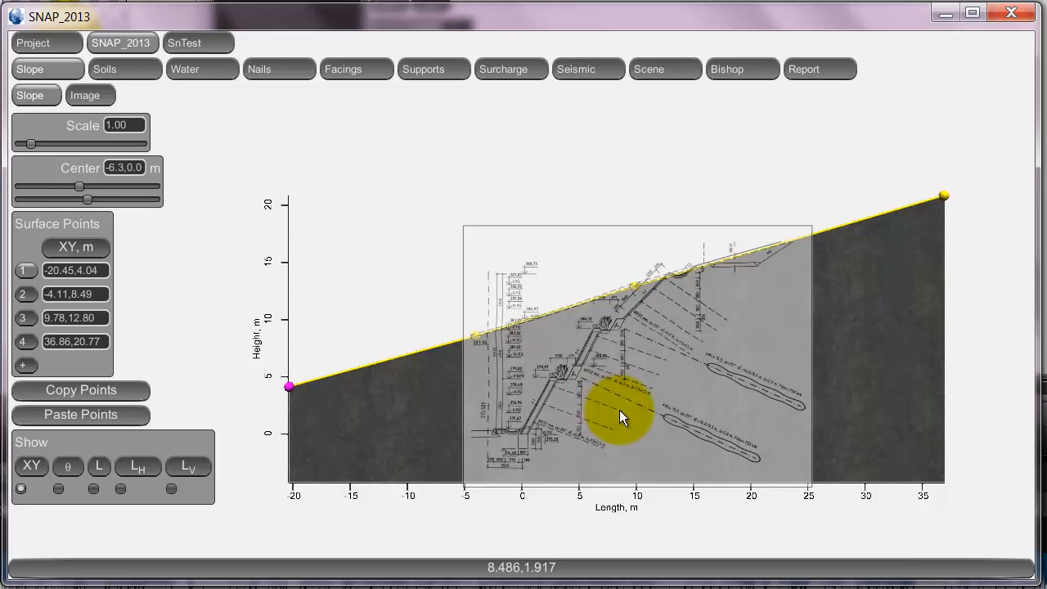
- Try different opacities for the background image and leave it at about 0.12
{"action": "left_click", "coordinate": [84, 95]}
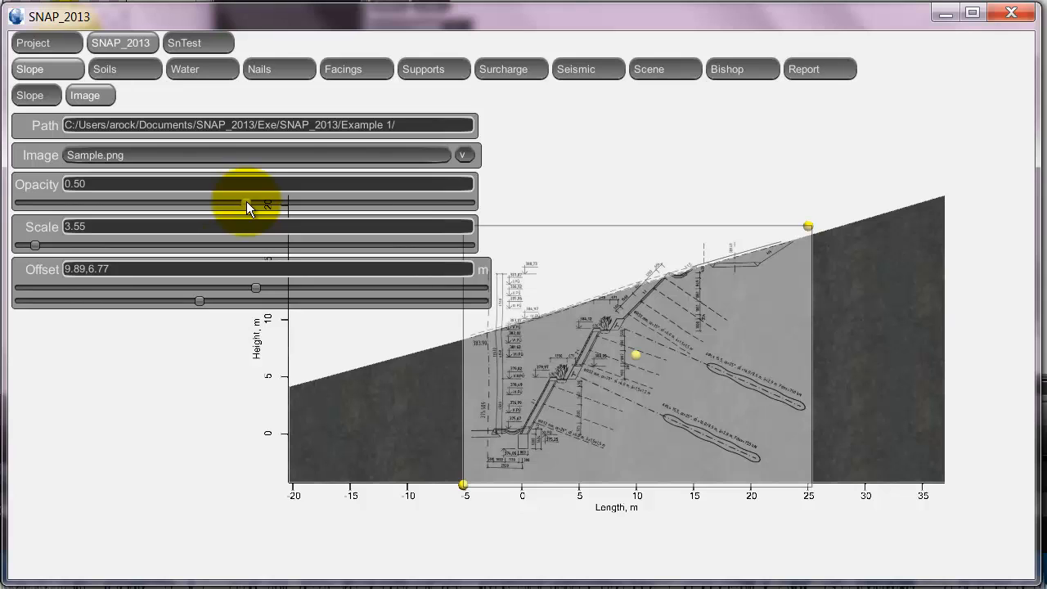
{"action": "left_click_drag", "start_coordinate": [246, 202], "coordinate": [416, 202]}
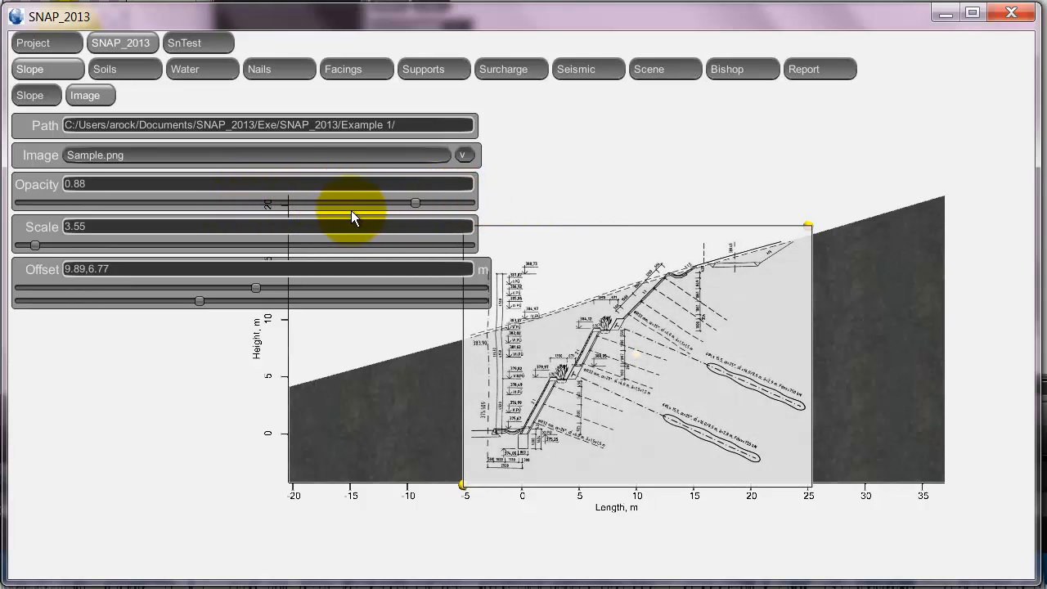
{"action": "left_click_drag", "start_coordinate": [351, 214], "coordinate": [12, 203]}
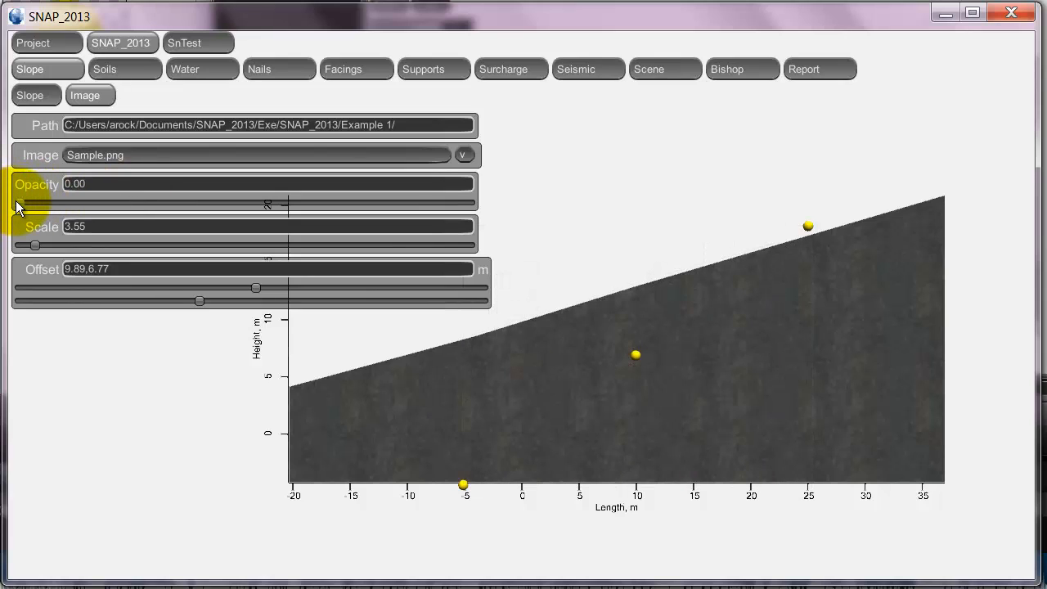
{"action": "left_click_drag", "start_coordinate": [18, 208], "coordinate": [236, 218]}
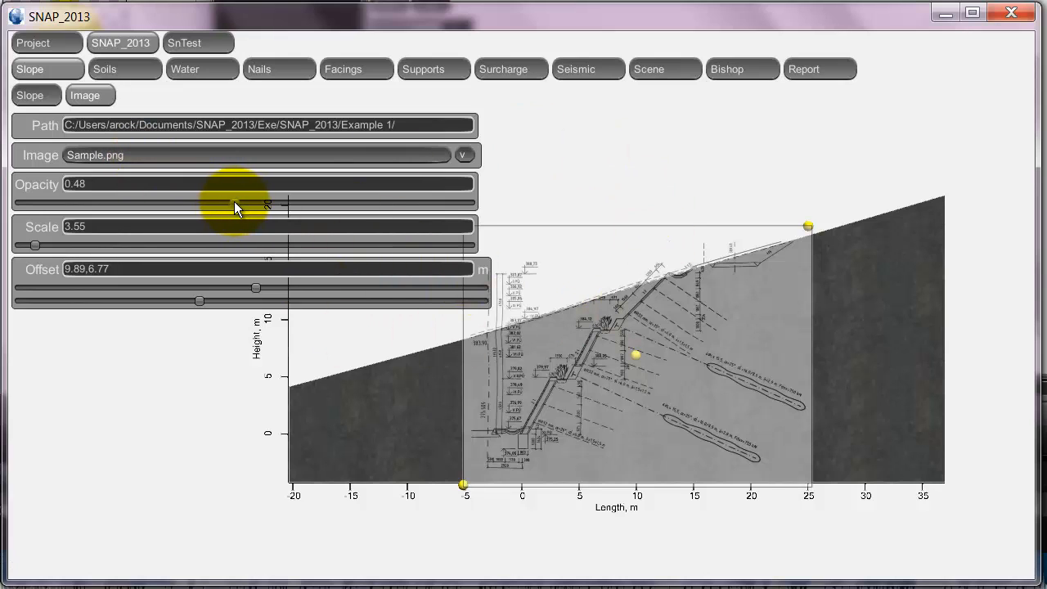
{"action": "left_click_drag", "start_coordinate": [234, 201], "coordinate": [76, 205]}
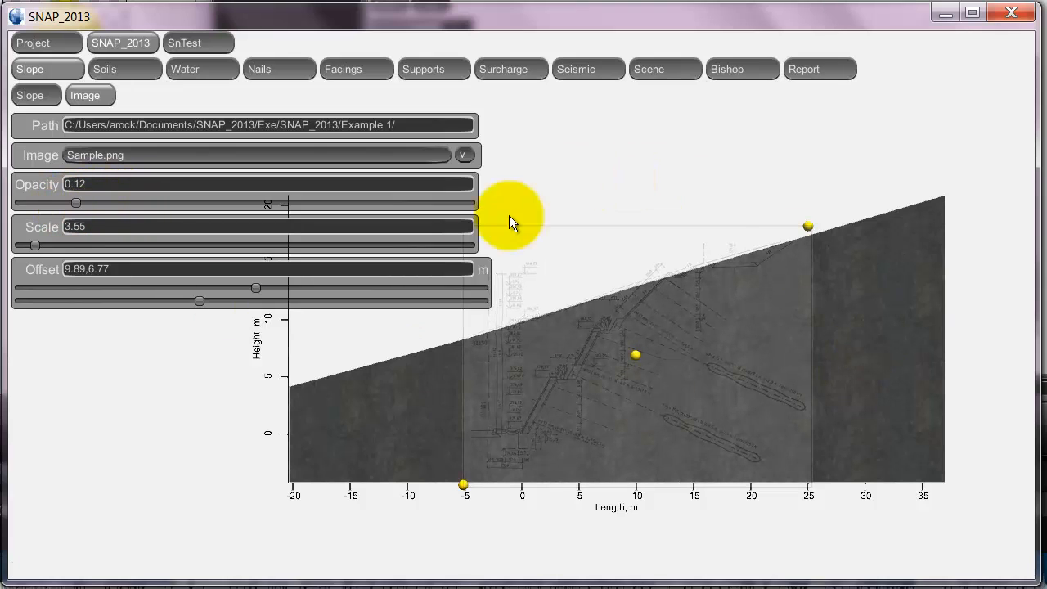